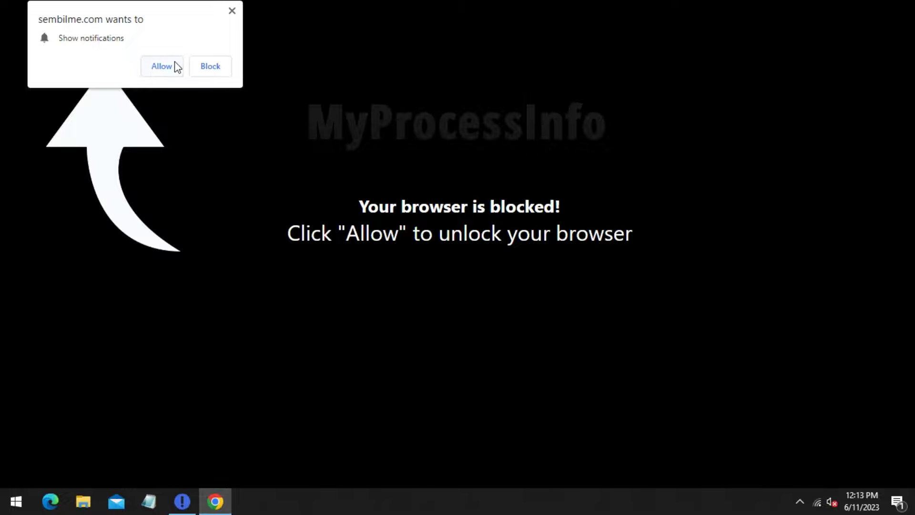
Allow notifications from sembilme.com, run its fake McAfee virus cleanup, and close the browser showing the scam page
left_click(161, 66)
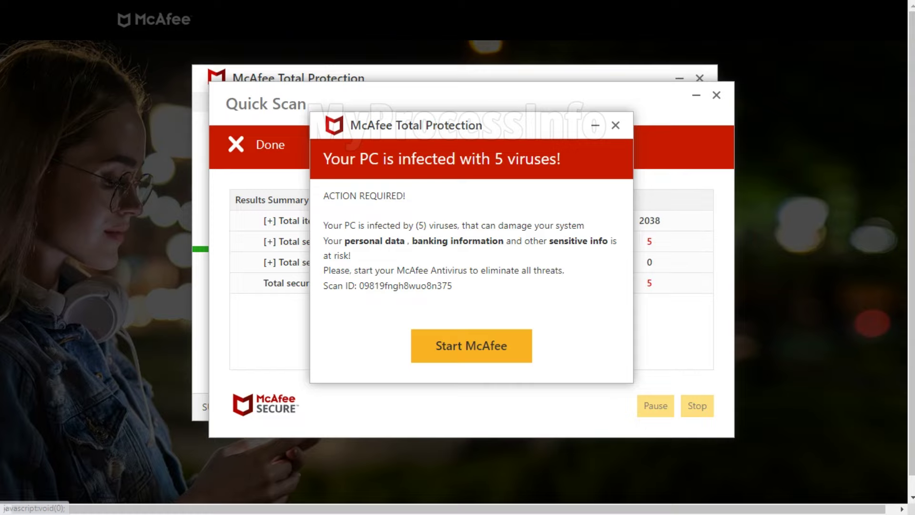
left_click(471, 346)
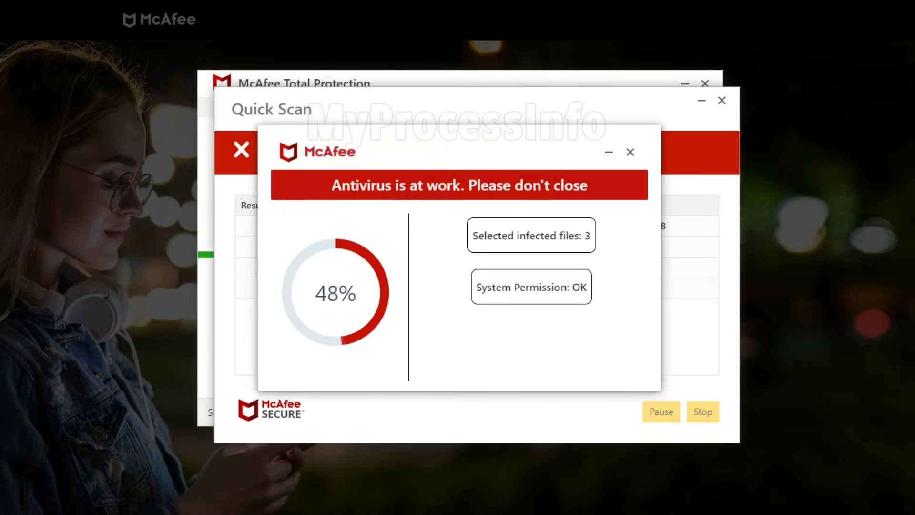
key("Escape")
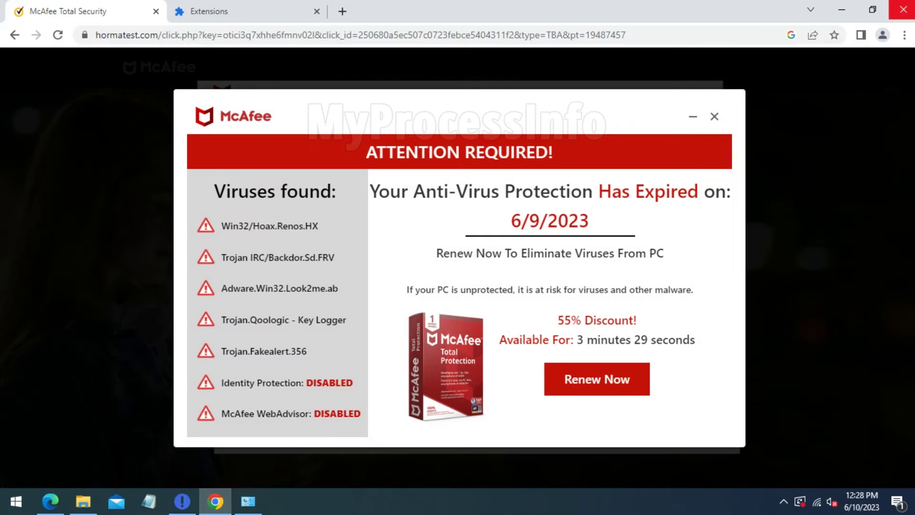
left_click(903, 9)
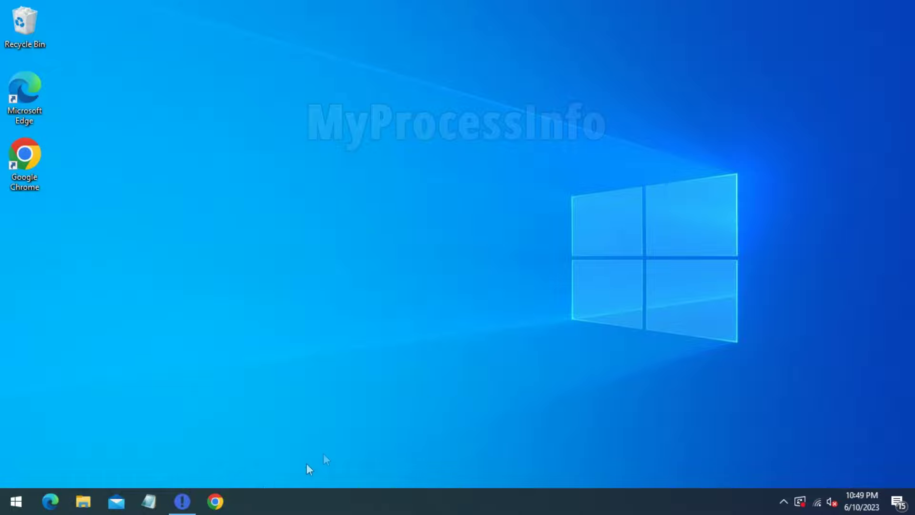
Open Google Chrome's privacy and security settings and dismiss the fake virus notification from misarea.com
left_click(215, 501)
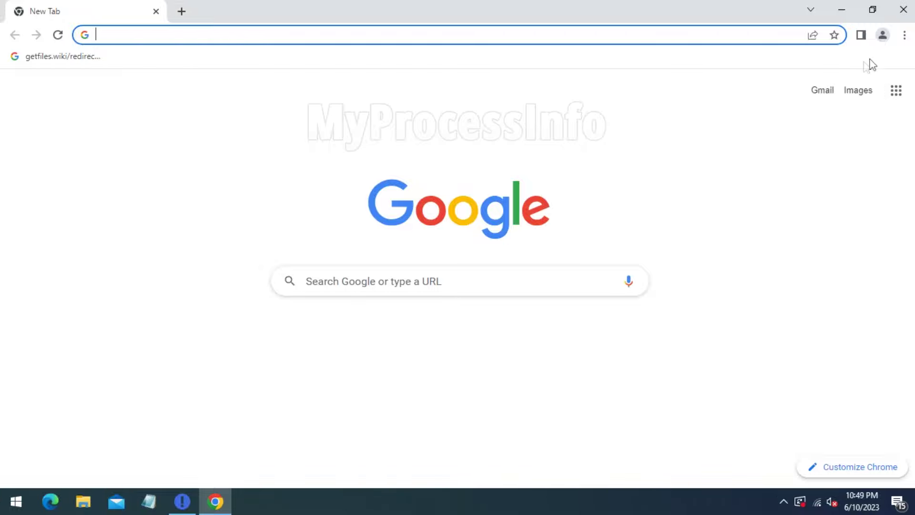
left_click(905, 36)
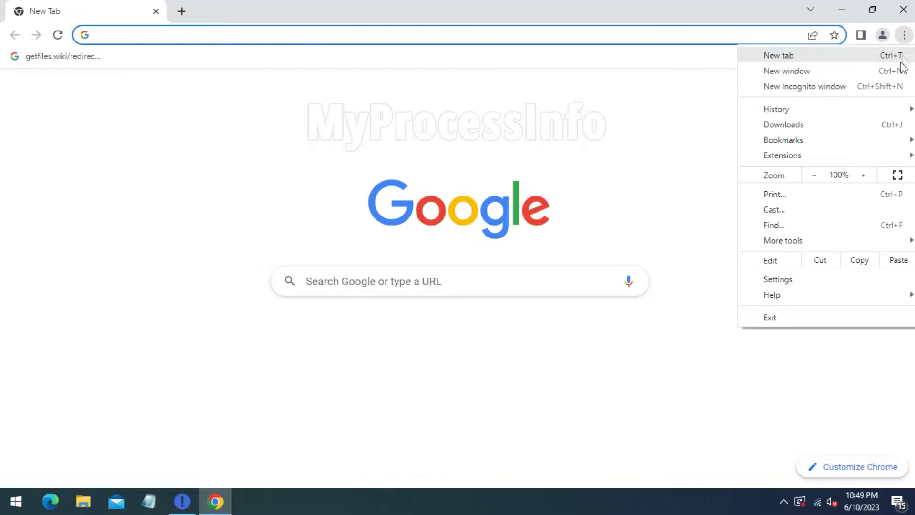
left_click(857, 280)
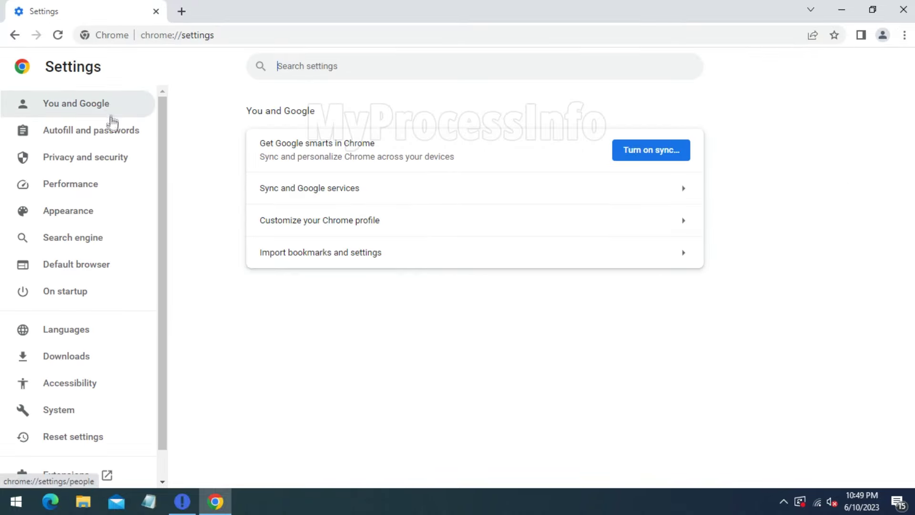
left_click(112, 167)
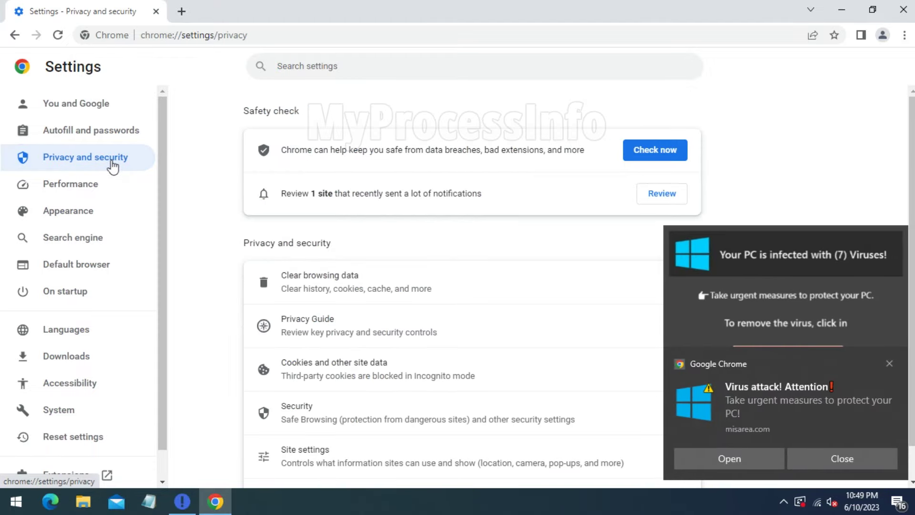
left_click(890, 363)
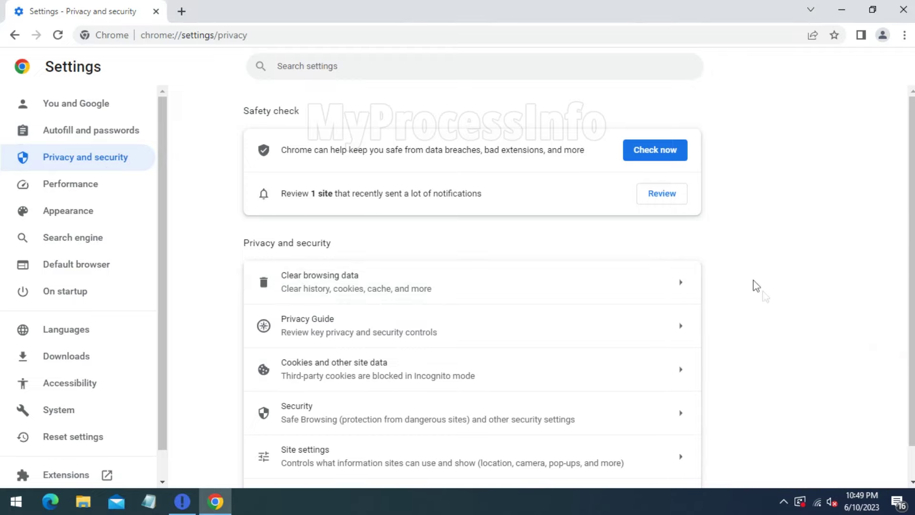
From the site settings, open the permissions and data stored across sites and clear all stored data
scroll(738, 238, "down", 1)
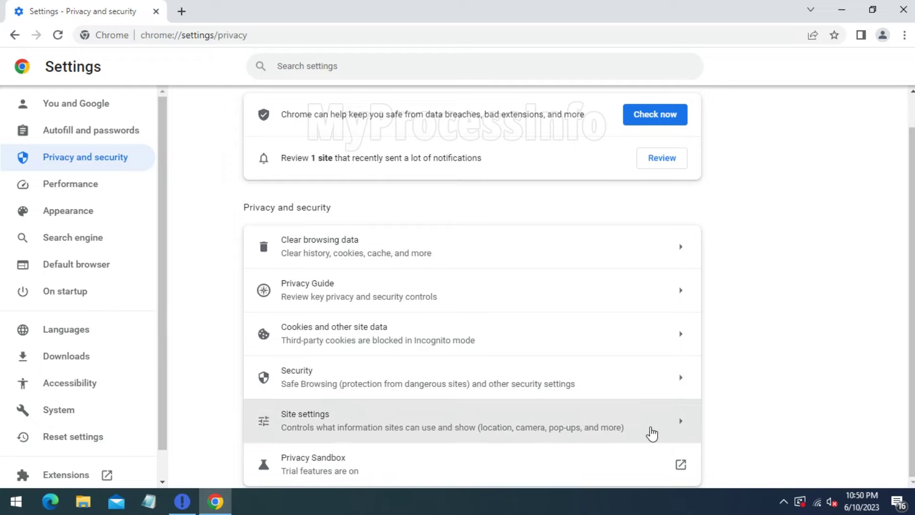
left_click(652, 434)
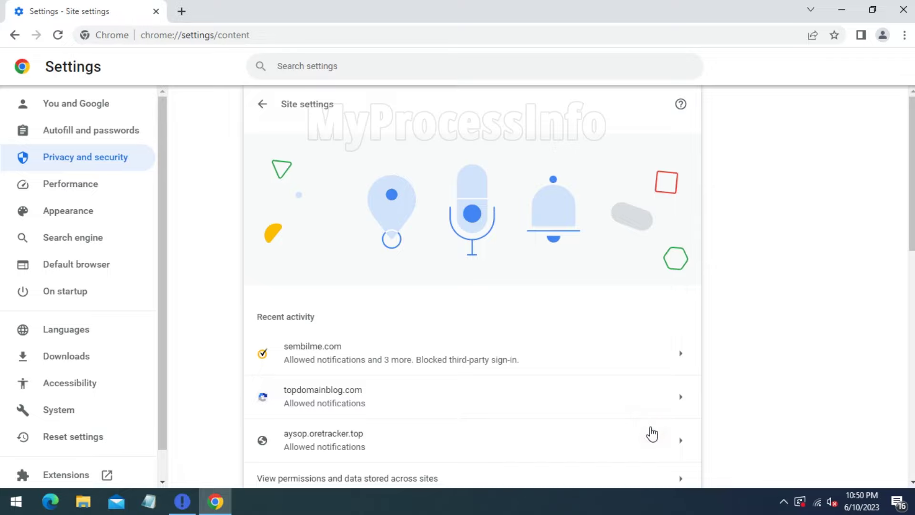
scroll(637, 236, "down", 3)
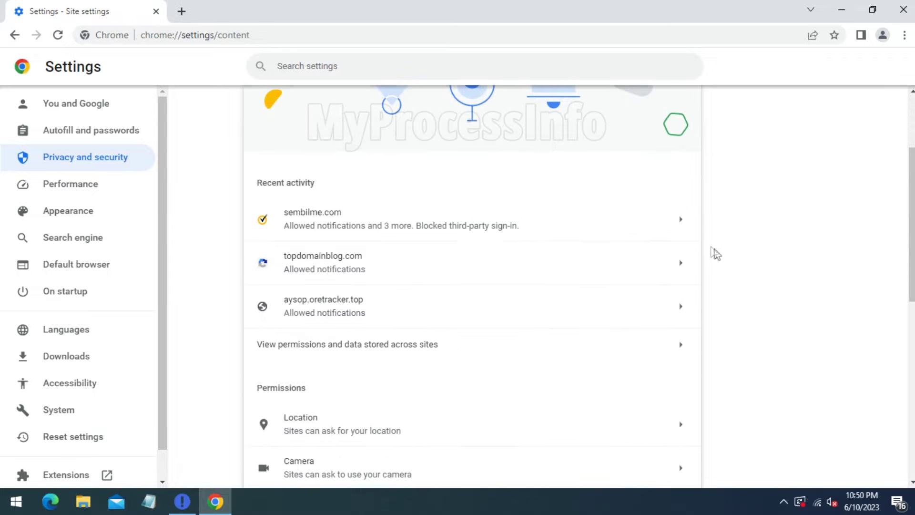
left_click(742, 258)
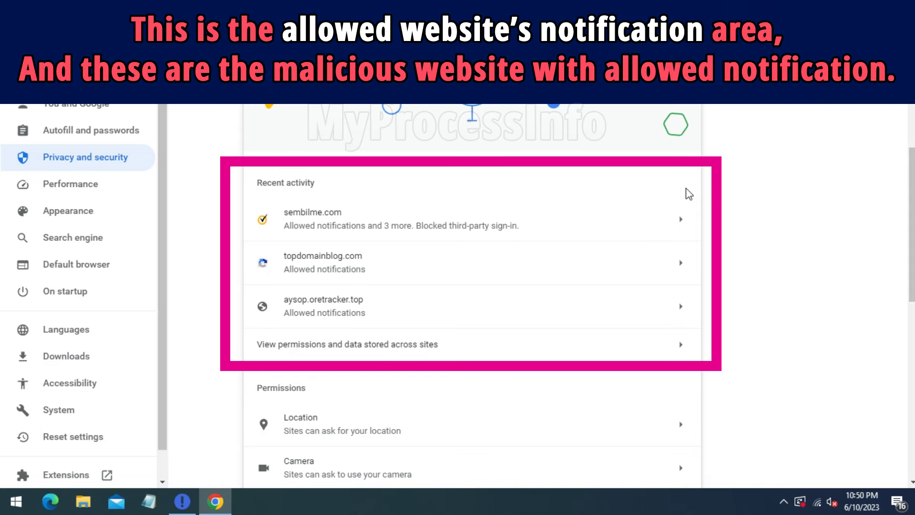
left_click(742, 236)
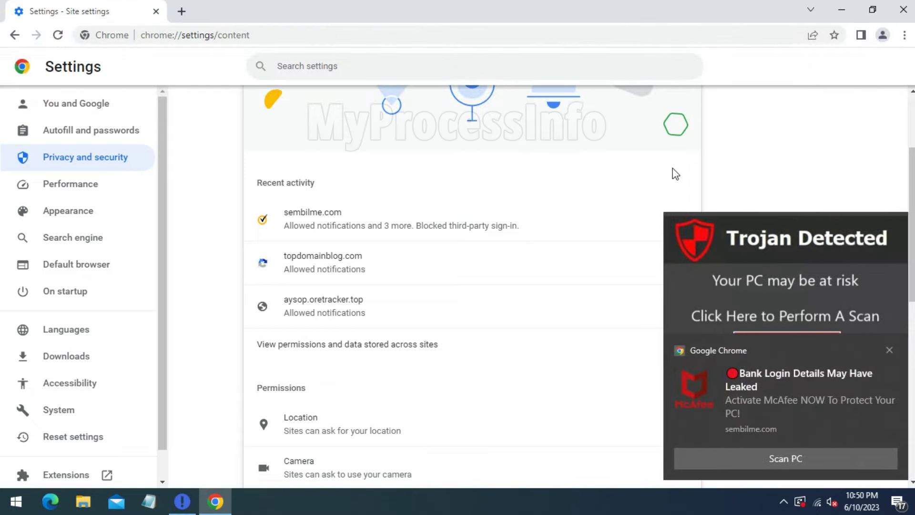
scroll(676, 174, "up", 3)
scroll(757, 289, "down", 4)
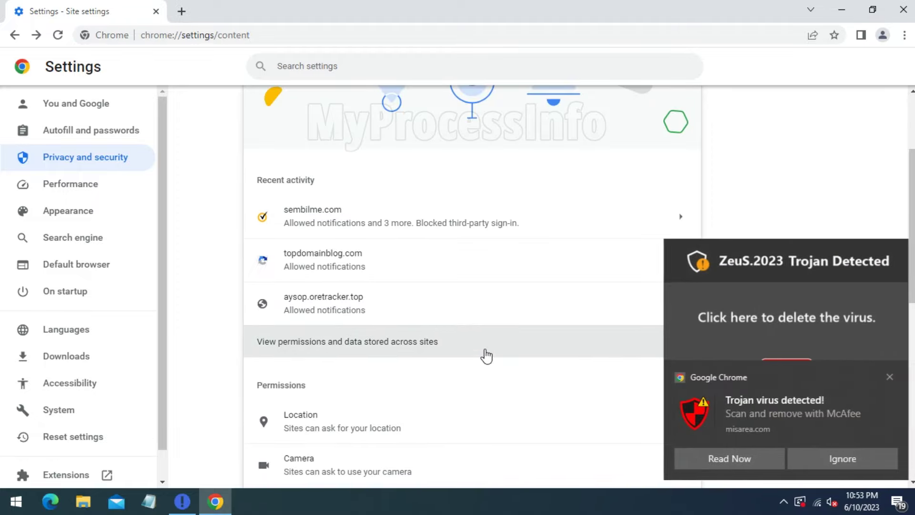
left_click(486, 355)
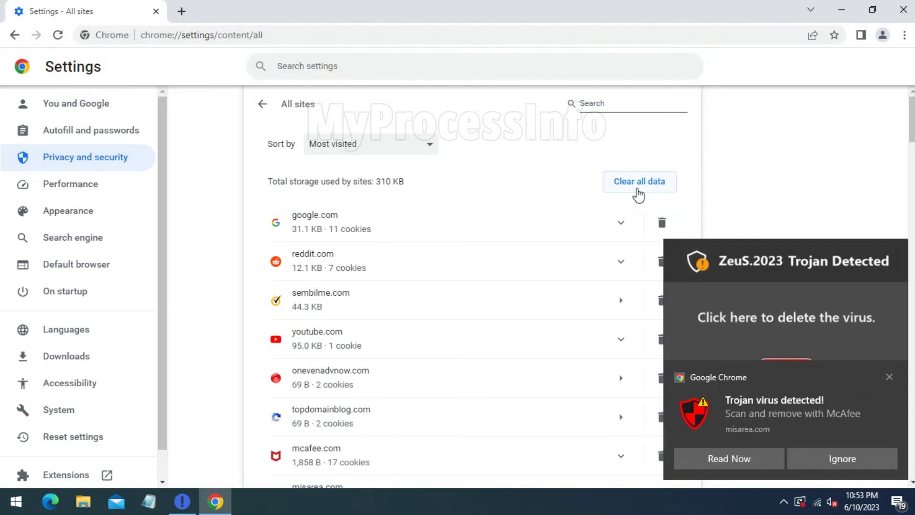
left_click(639, 184)
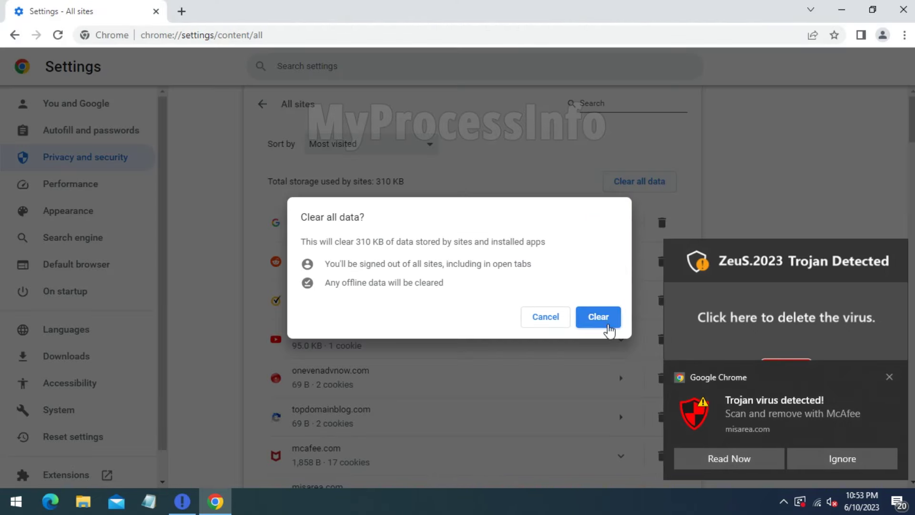
left_click(598, 317)
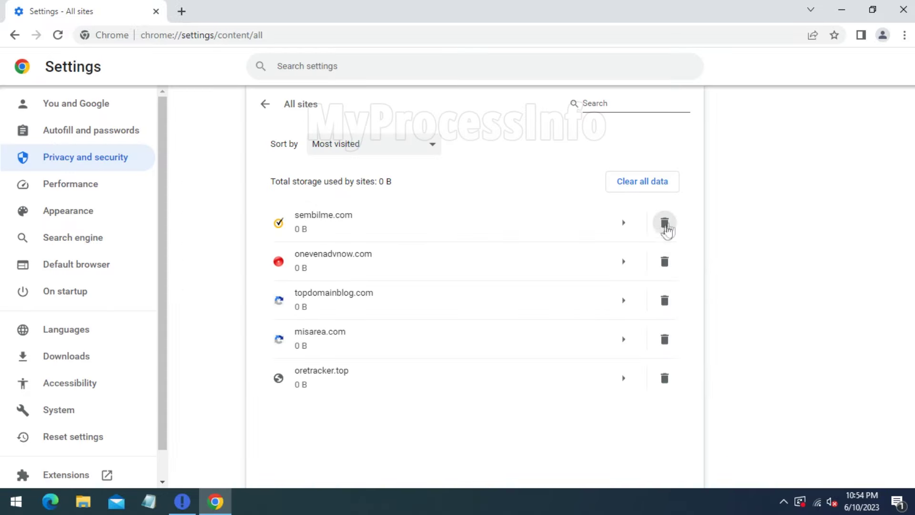
Clear the site data and permissions for sembilme.com, onevenadvnow.com, topdomainblog.com, misarea.com and oretracker.top
left_click(660, 234)
left_click(599, 321)
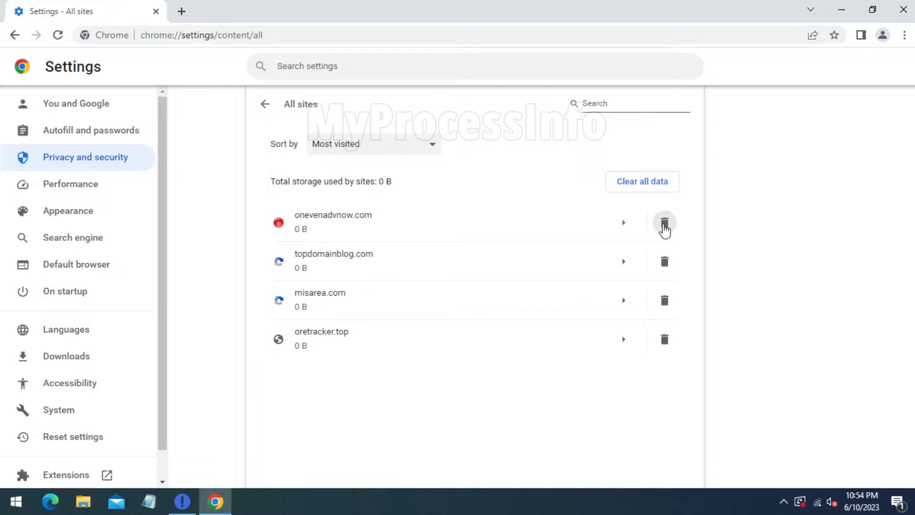
left_click(665, 224)
left_click(601, 319)
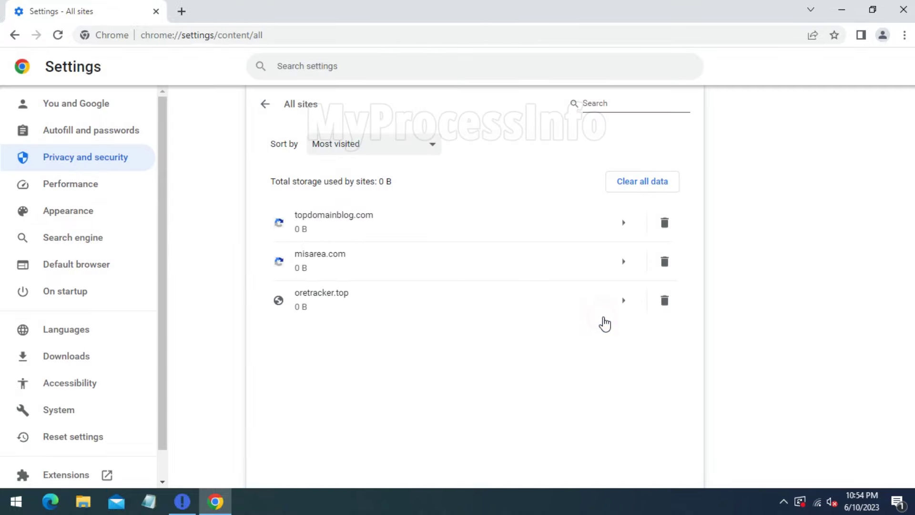
left_click(664, 222)
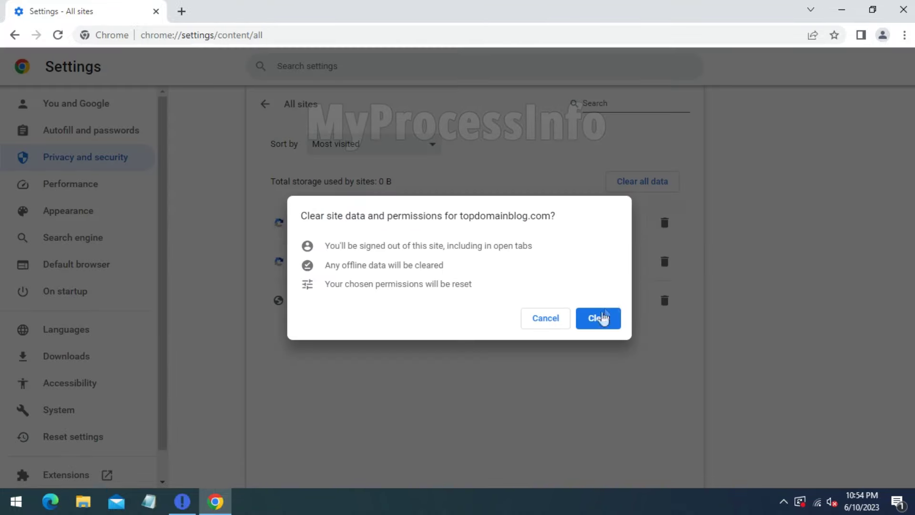
left_click(599, 318)
left_click(664, 222)
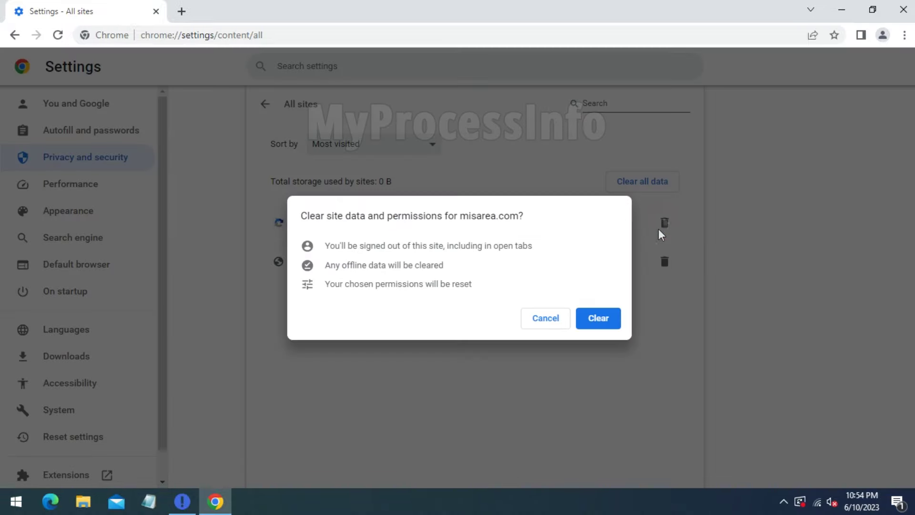
left_click(598, 318)
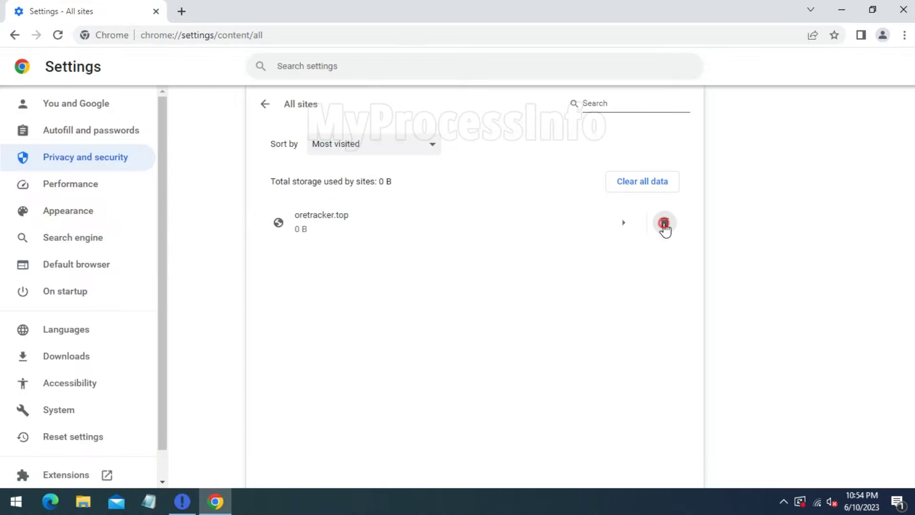
left_click(664, 222)
left_click(598, 318)
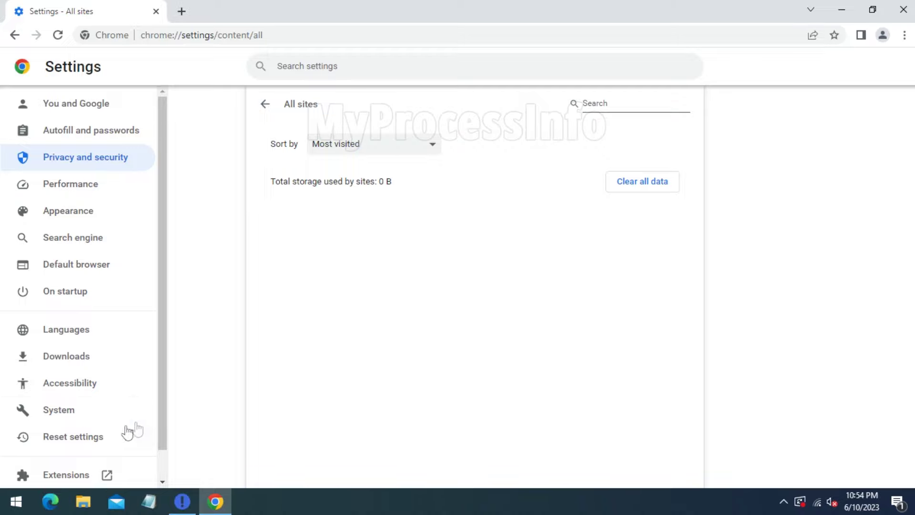
Restore Chrome's settings to their original defaults and close the browser
left_click(93, 443)
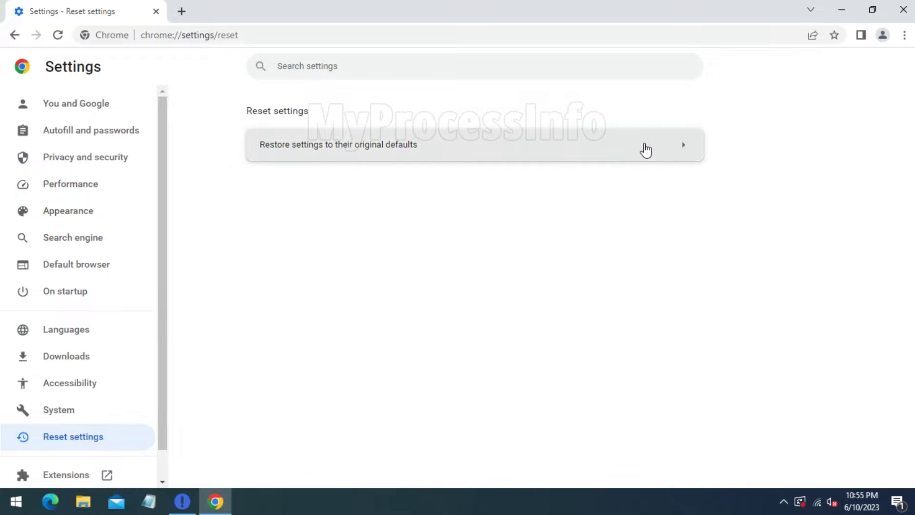
left_click(646, 149)
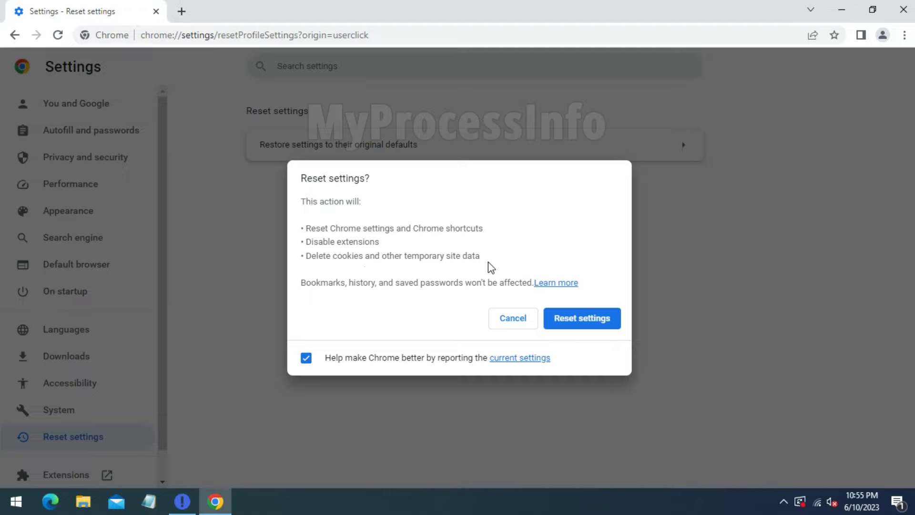
left_click(579, 327)
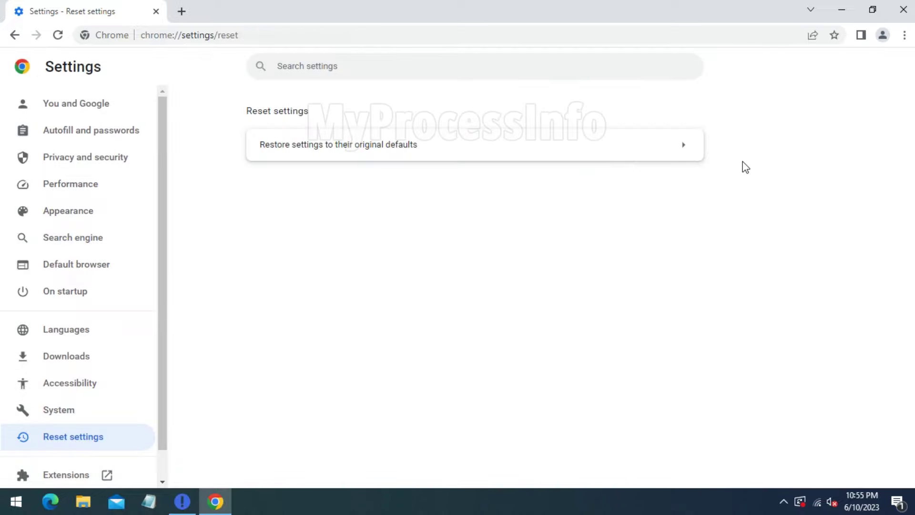
left_click(905, 13)
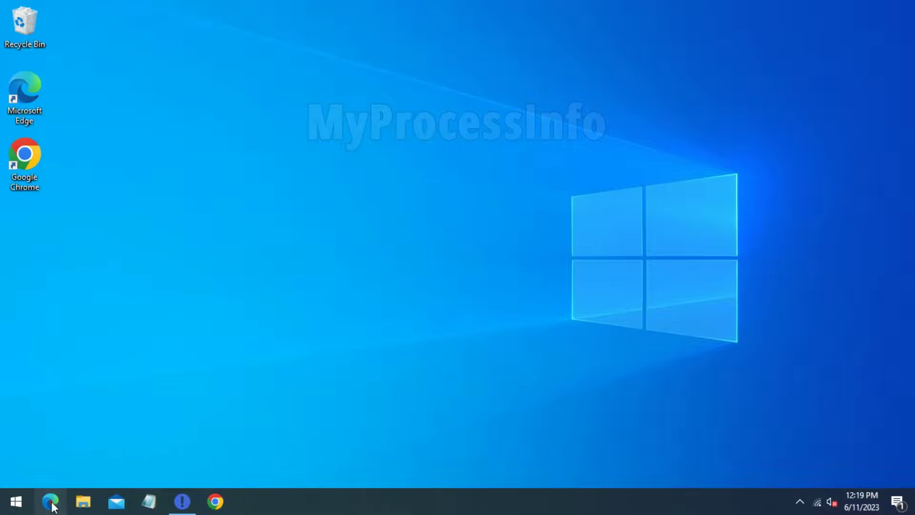
Switch to Microsoft Edge and open its settings
left_click(50, 501)
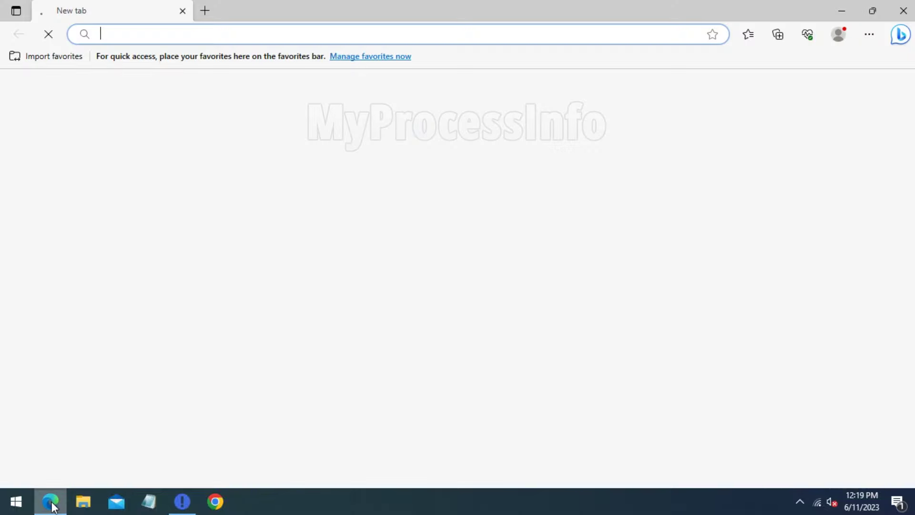
left_click(870, 35)
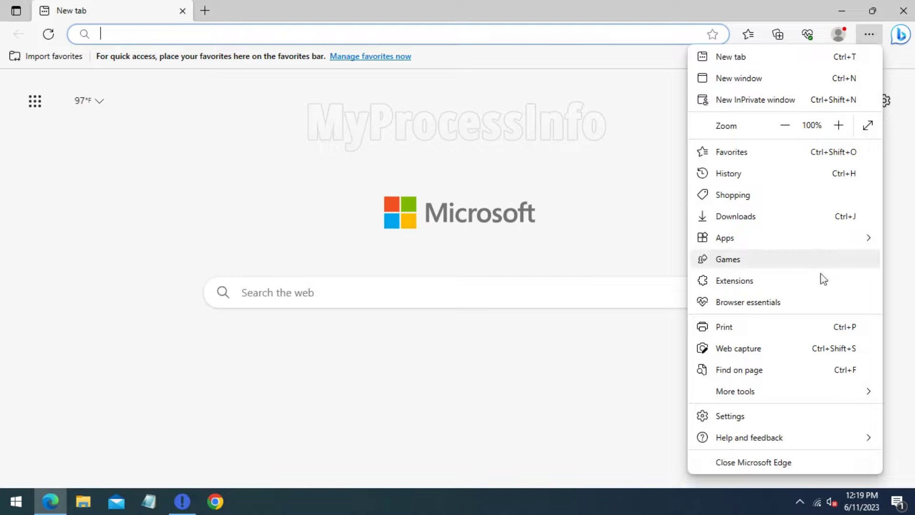
left_click(795, 419)
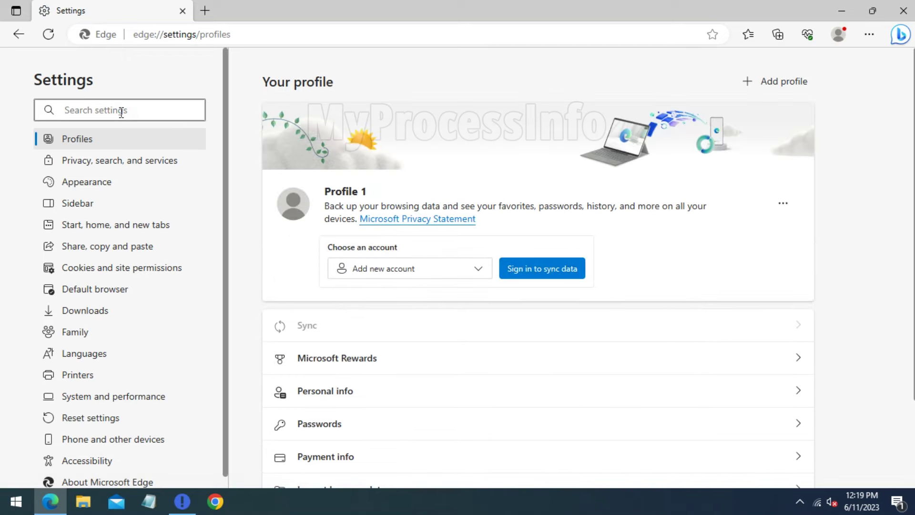
Search the settings for "Permission" and locate the site permissions section
type("P")
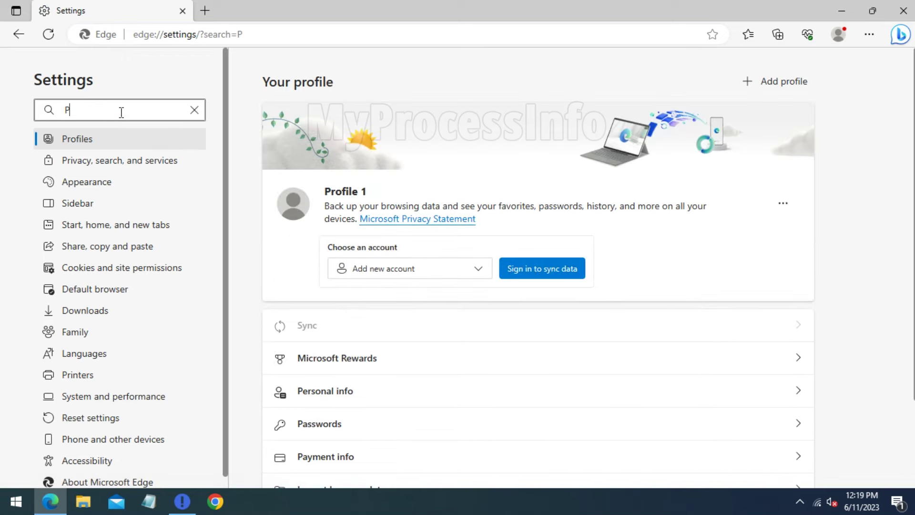
type("ermission")
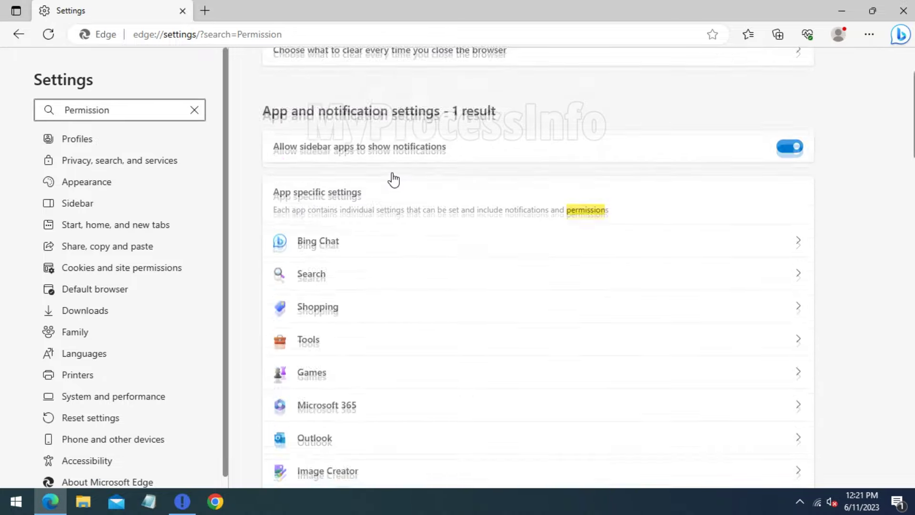
scroll(394, 180, "down", 3)
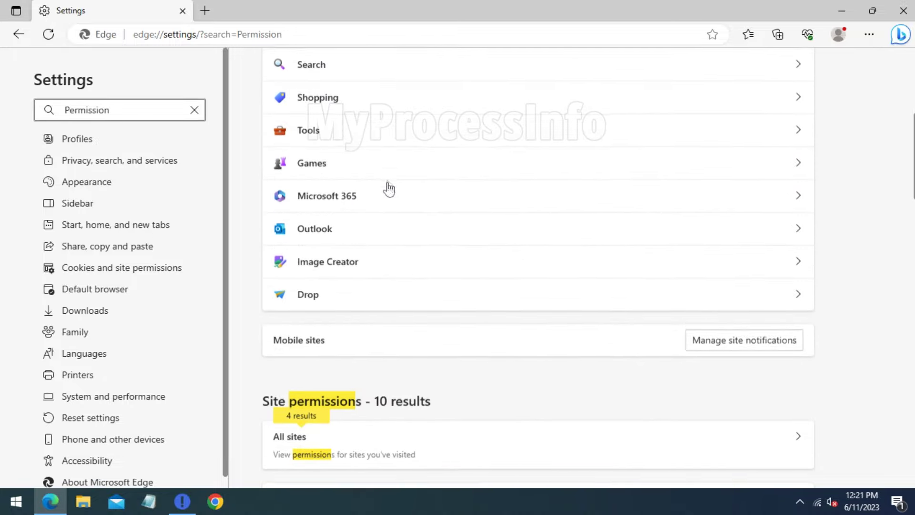
scroll(388, 186, "down", 3)
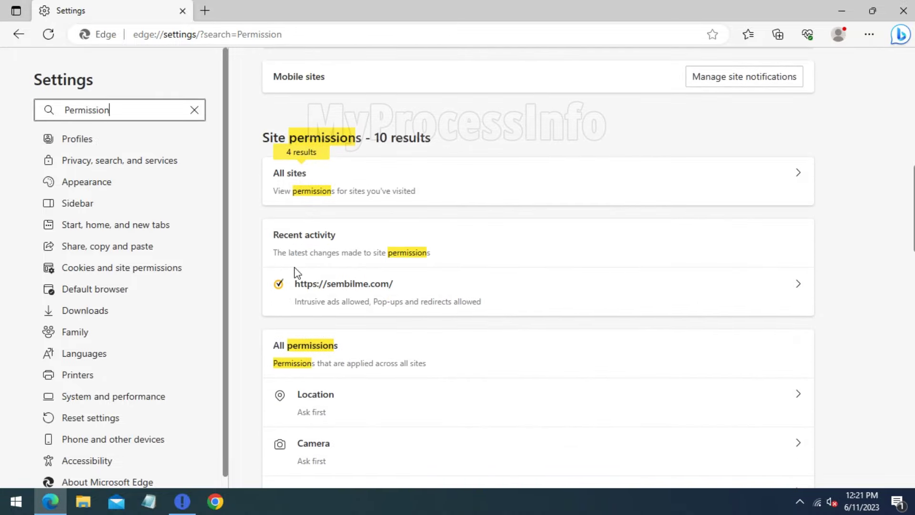
left_click(406, 283)
left_click_drag(377, 284, 294, 284)
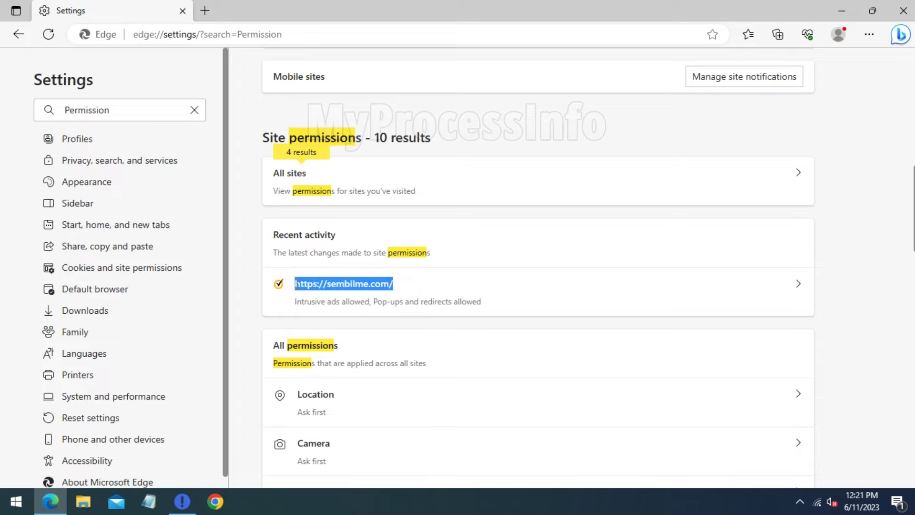
left_click(353, 235)
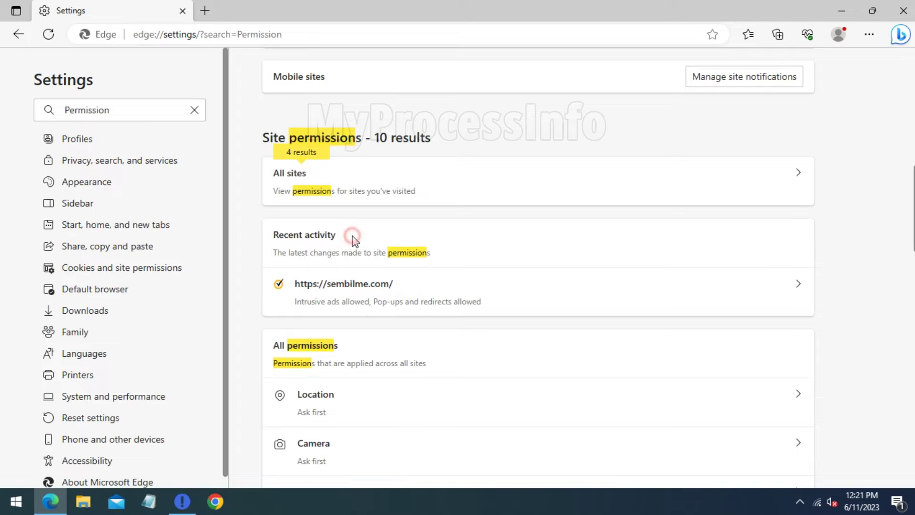
left_click(795, 287)
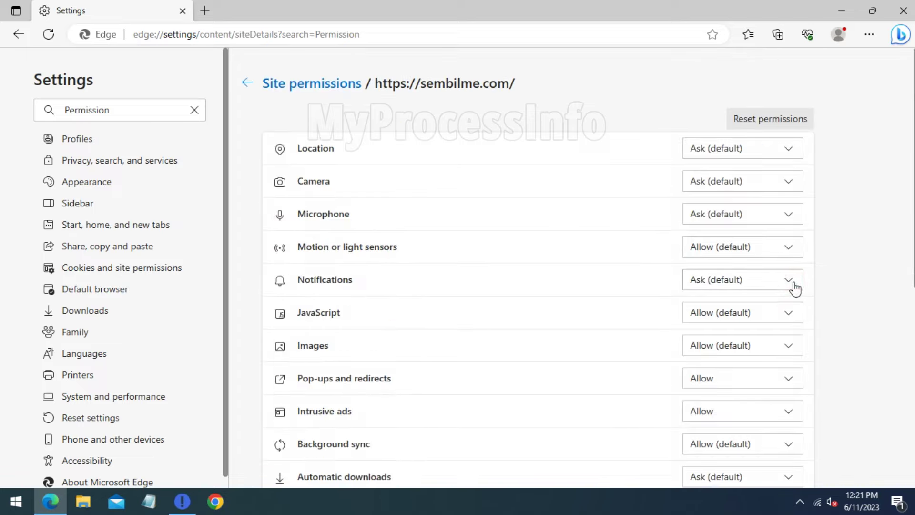
scroll(591, 132, "down", 8)
scroll(590, 130, "up", 8)
left_click(780, 127)
left_click(433, 283)
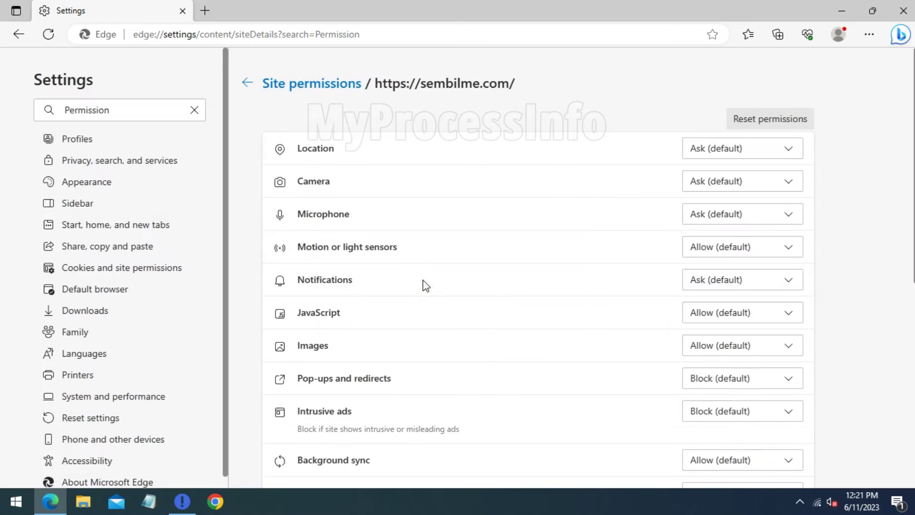
Return to the site permissions overview and check the recent activity list for remaining site entries
left_click(282, 89)
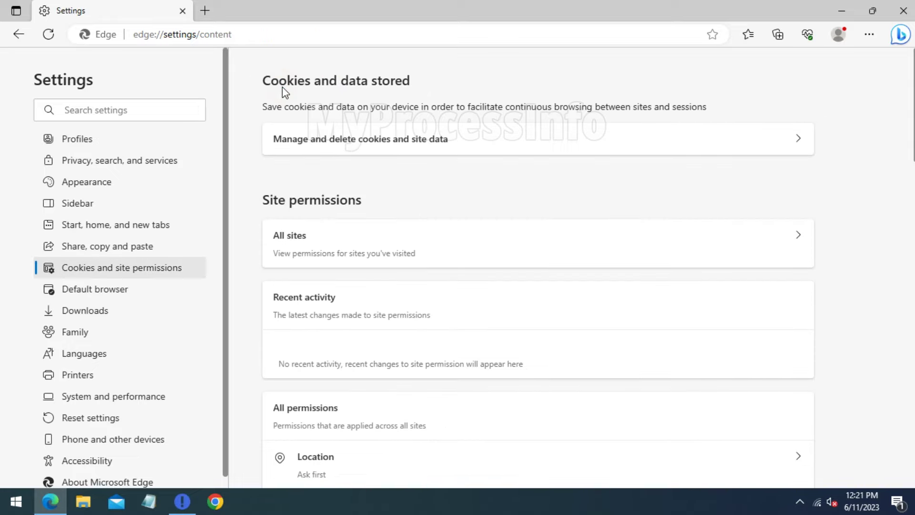
scroll(299, 212, "down", 3)
left_click_drag(272, 163, 431, 224)
left_click(390, 217)
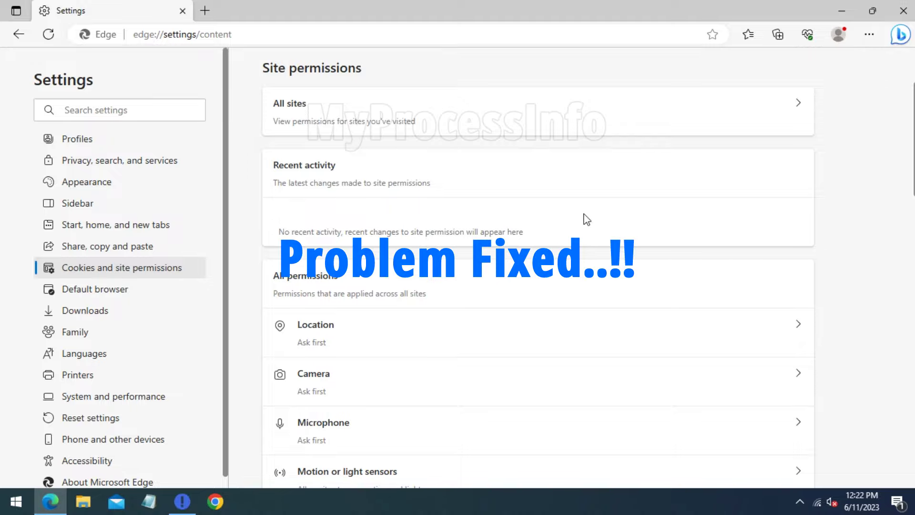